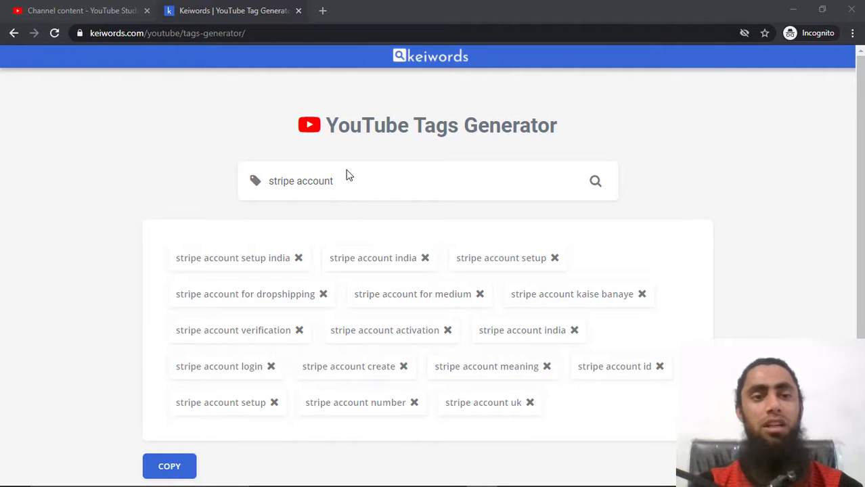
# Reload Keiwords to clear the stripe account results and switch to YouTube Studio's Channel content.
pyautogui.click(56, 33)
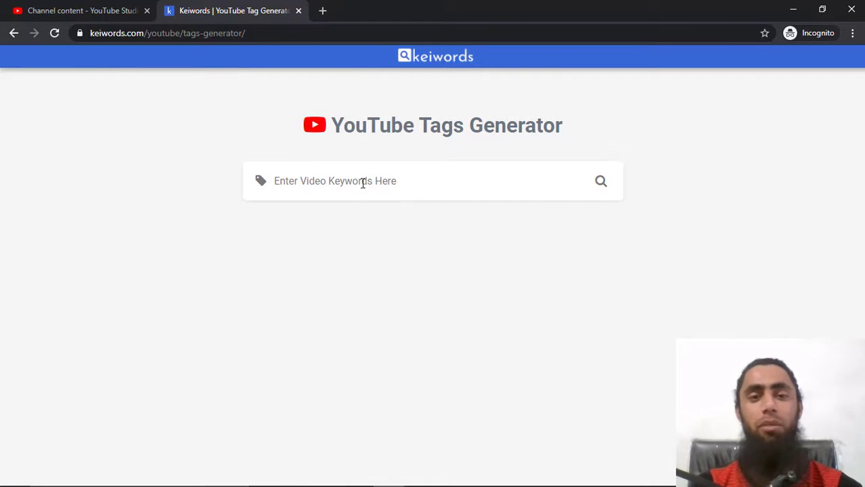
pyautogui.click(360, 182)
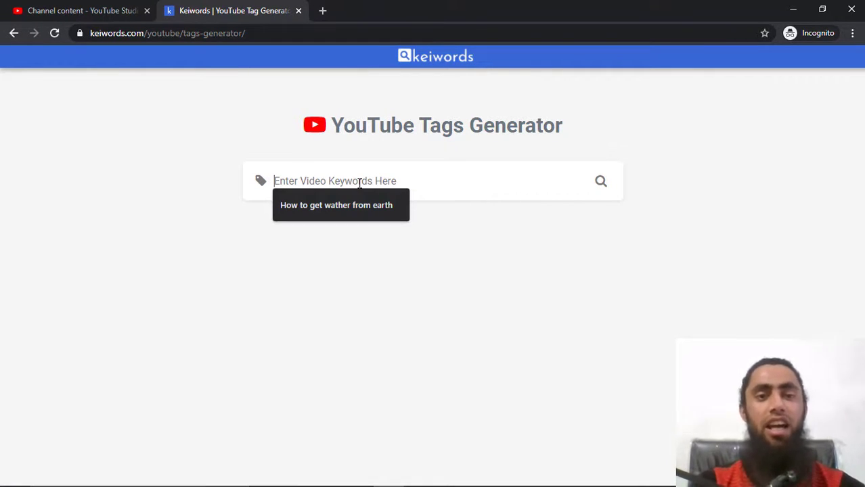
pyautogui.click(115, 14)
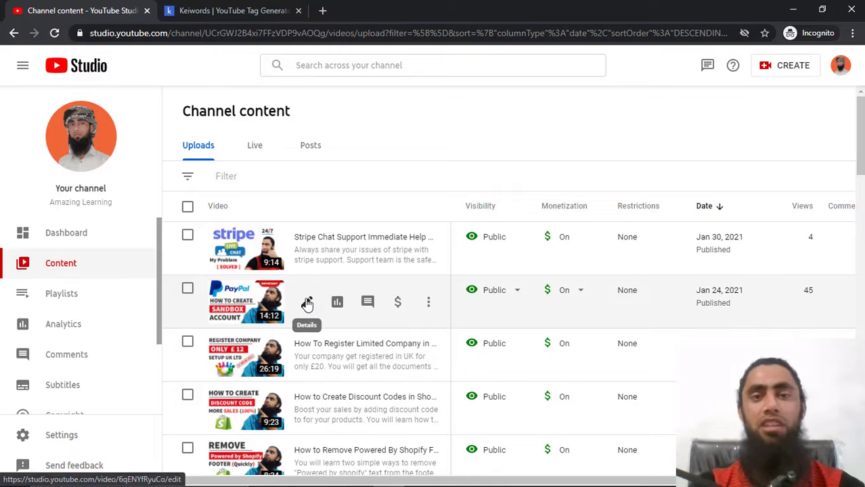
# Open the PayPal Sandbox video's details, expand Show more, and focus the empty Tags field.
pyautogui.click(308, 302)
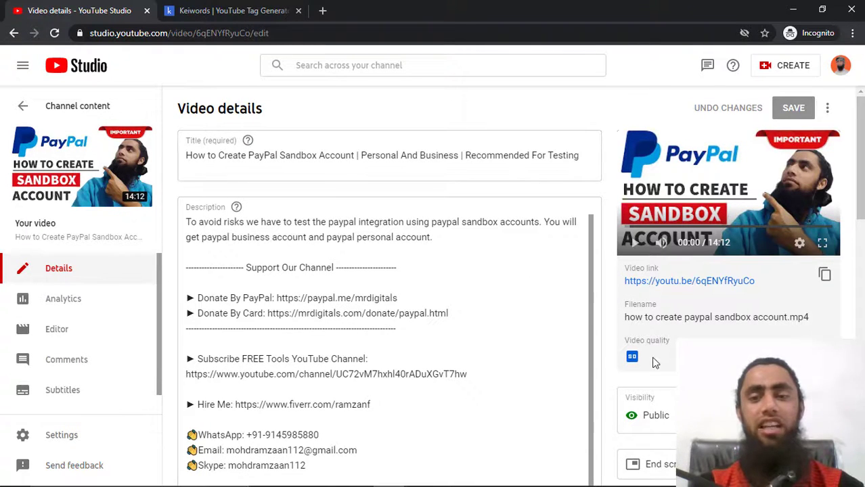
pyautogui.scroll(-5, 655, 363)
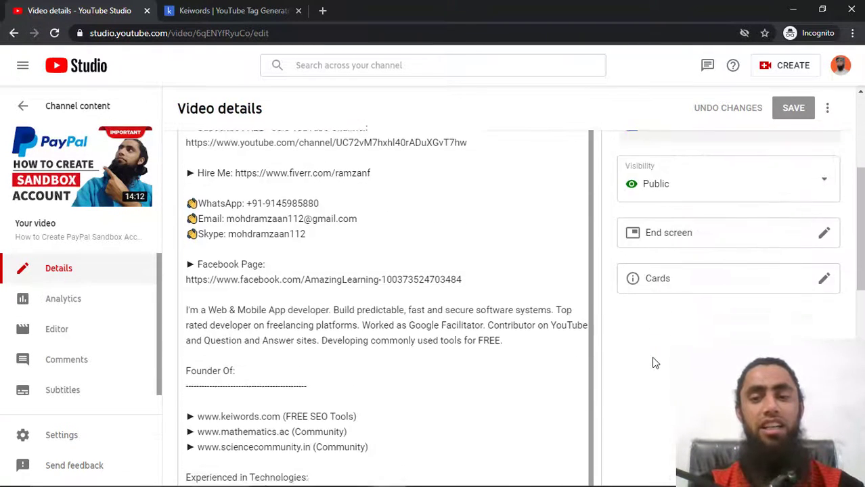
pyautogui.scroll(-8, 655, 363)
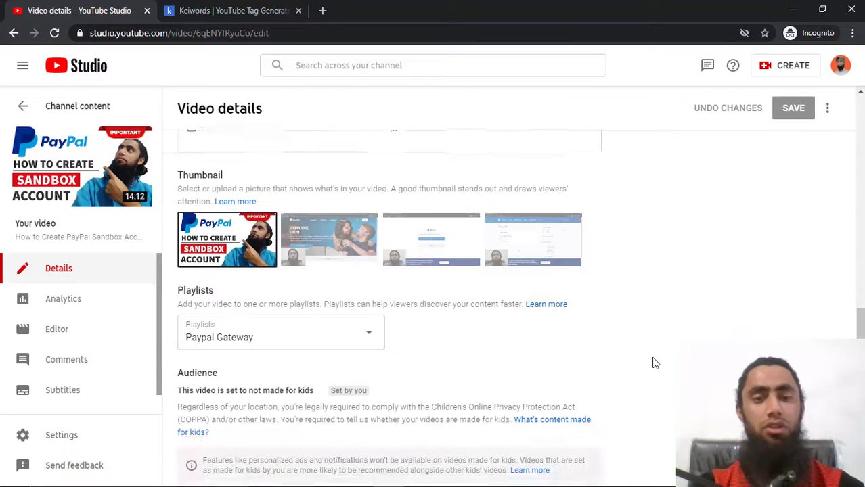
pyautogui.scroll(-1, 655, 363)
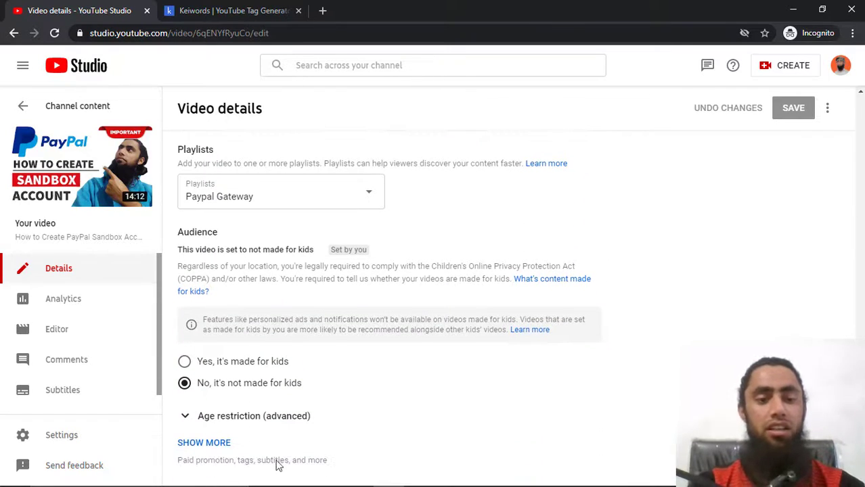
pyautogui.click(187, 444)
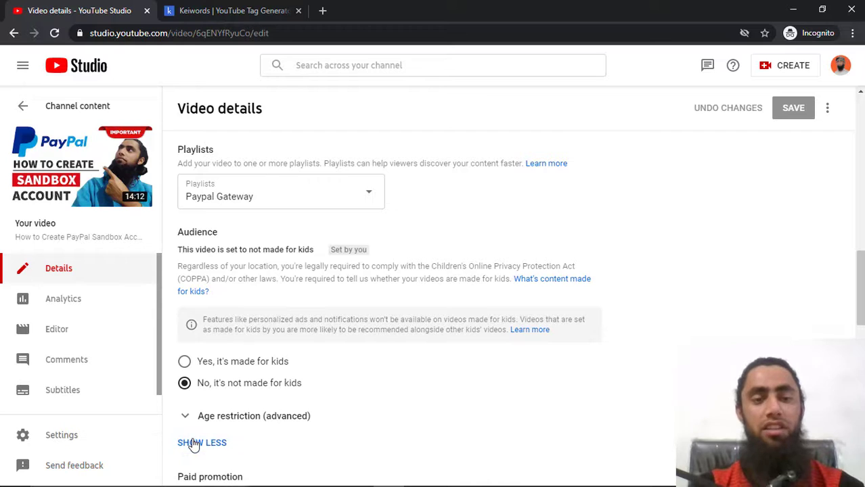
pyautogui.scroll(-4, 464, 383)
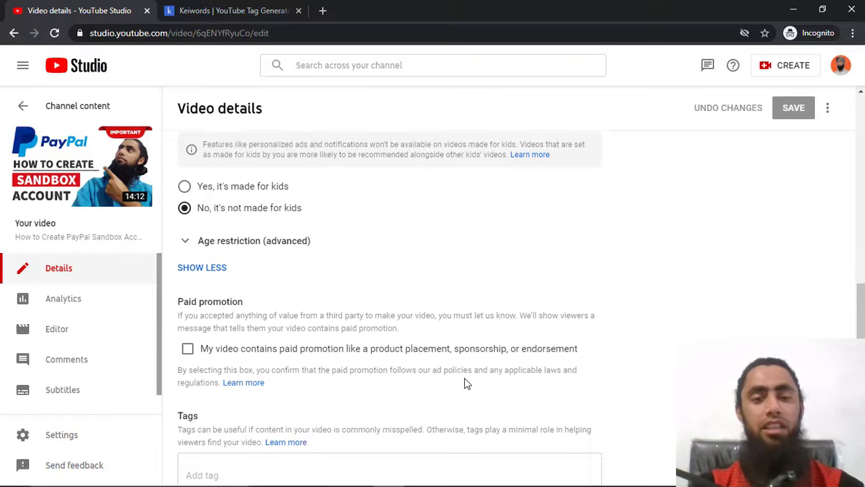
pyautogui.scroll(-2, 464, 384)
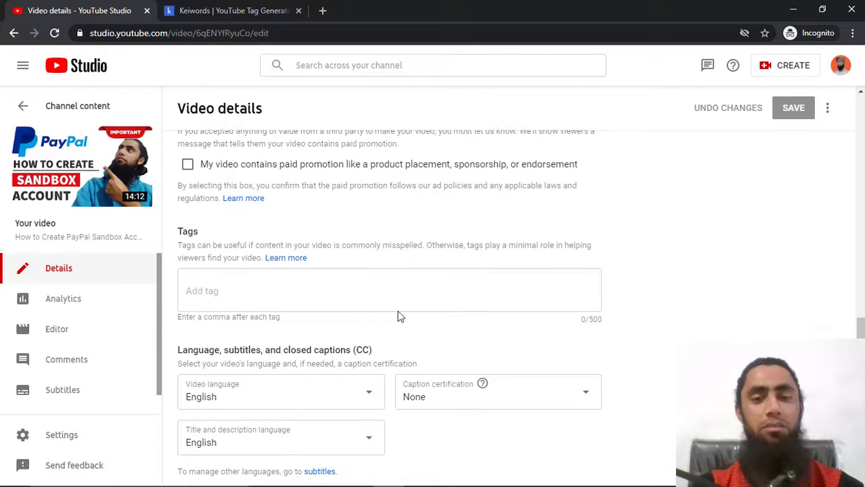
pyautogui.click(381, 282)
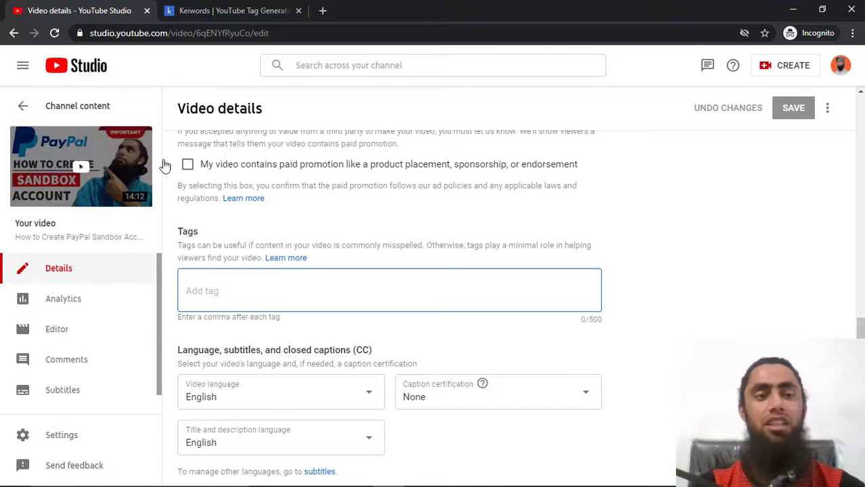
# Generate Keiwords tags for 'paypal sandbox', fixing the 'sandobx' typo first.
pyautogui.click(237, 9)
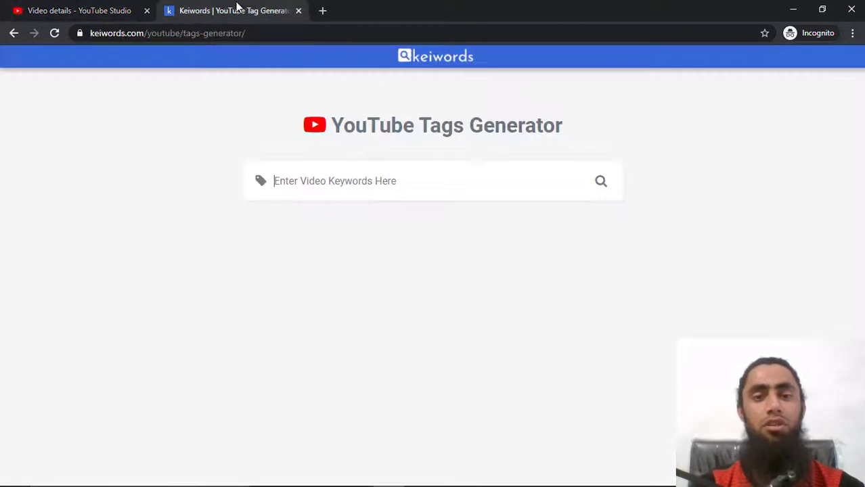
pyautogui.write('paypal')
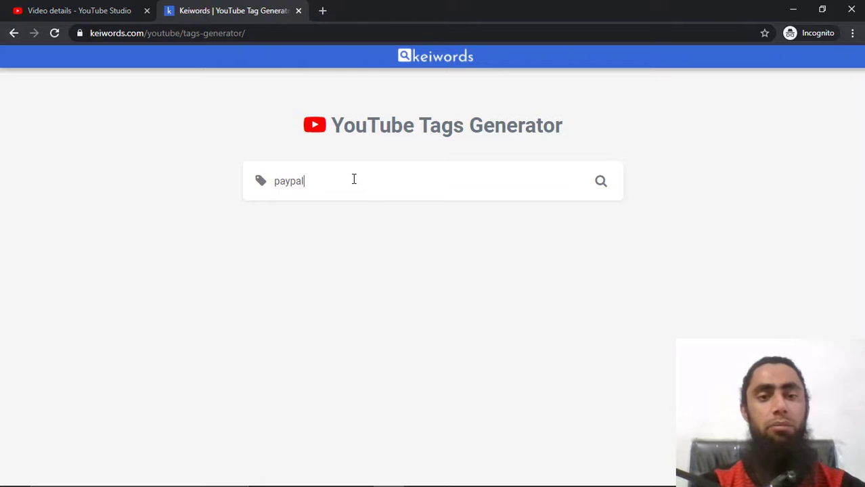
pyautogui.write(' sandobx')
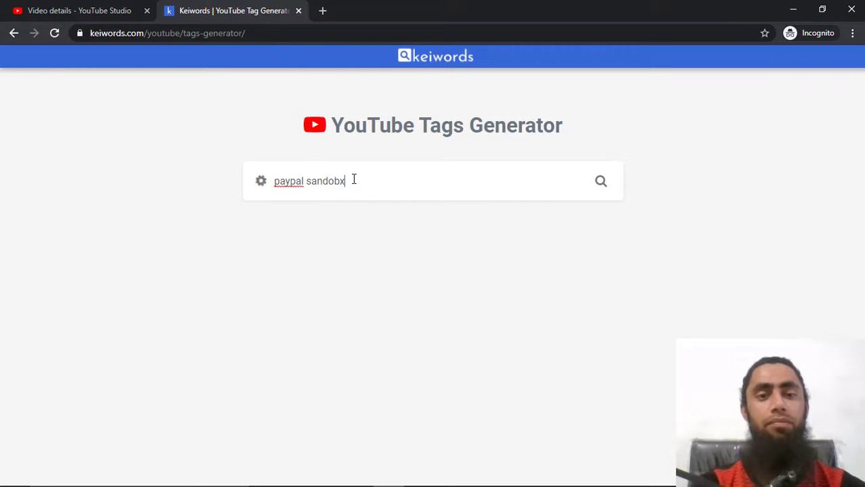
pyautogui.press('BackSpace')
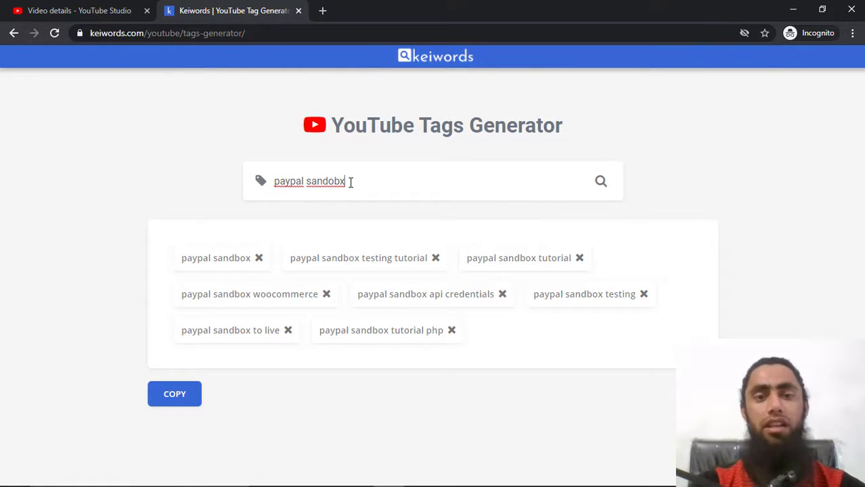
pyautogui.press('BackSpace')
pyautogui.press('BackSpace')
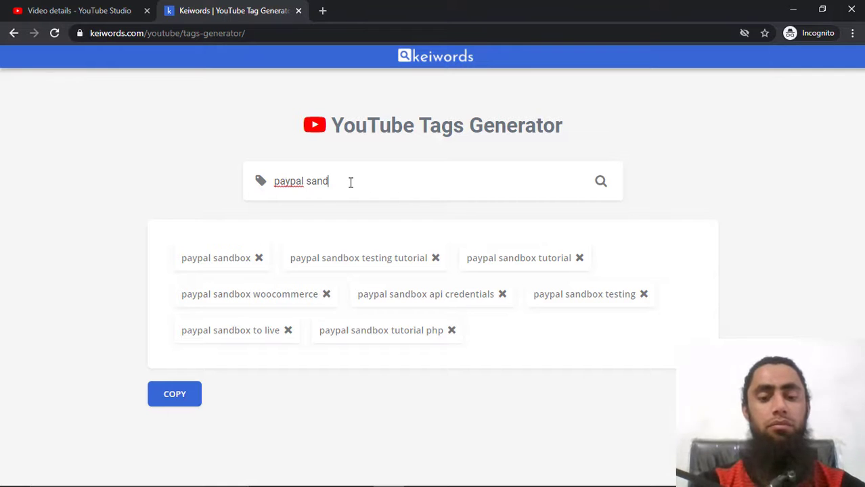
pyautogui.write('box')
pyautogui.press('Return')
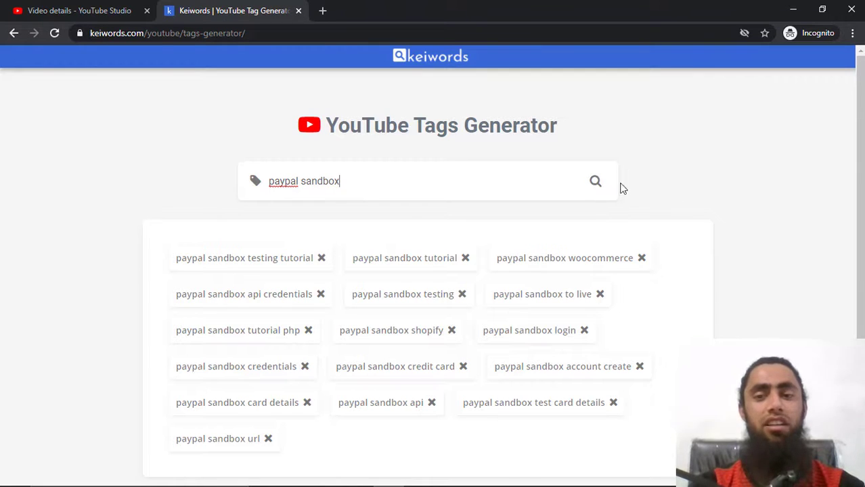
pyautogui.scroll(-1, 727, 218)
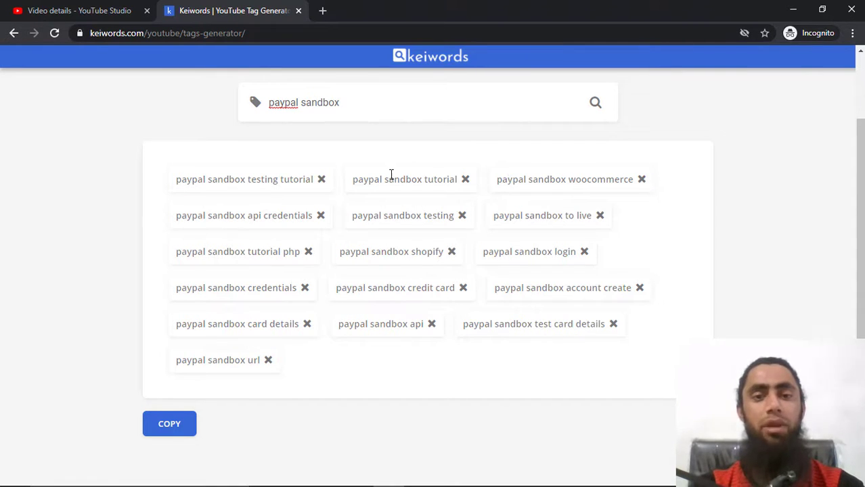
# Remove the 'paypal sandbox tutorial' tag and copy the remaining tags to the clipboard.
pyautogui.click(465, 181)
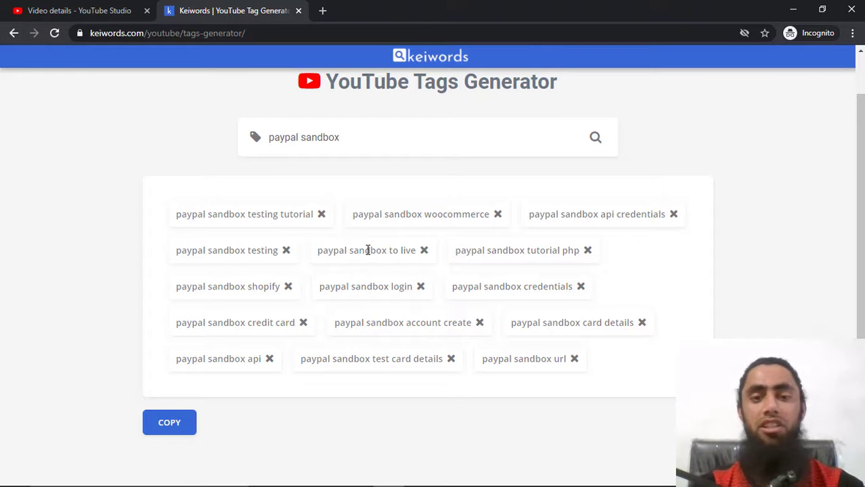
pyautogui.tripleClick(367, 251)
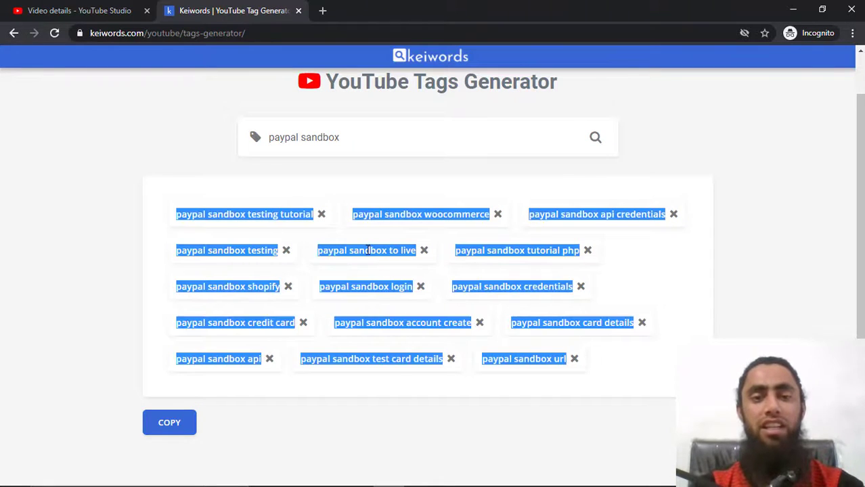
pyautogui.doubleClick(367, 251)
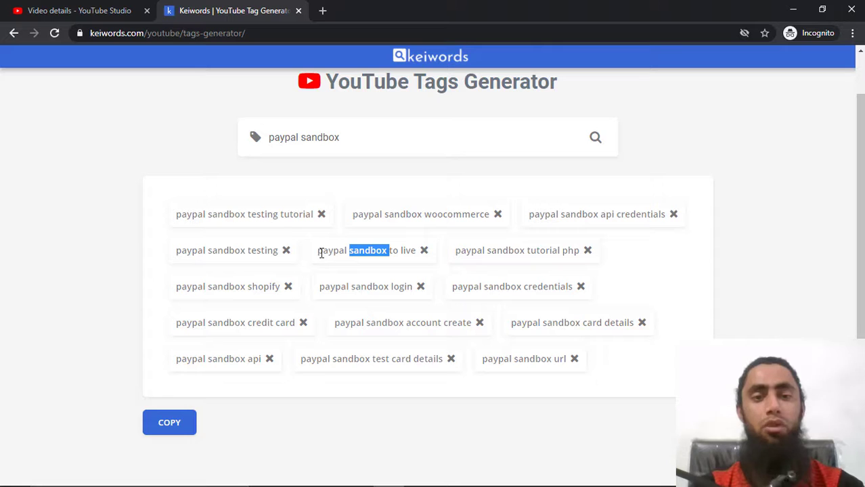
pyautogui.moveTo(320, 252); pyautogui.dragTo(415, 245)
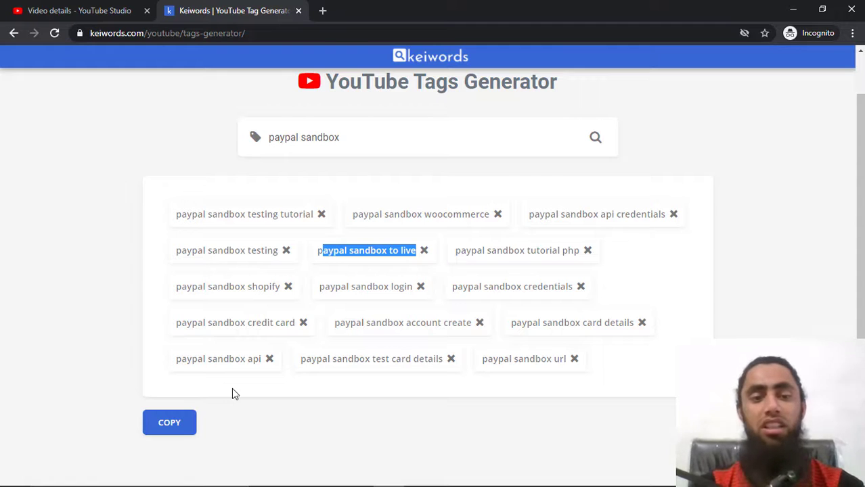
pyautogui.click(169, 424)
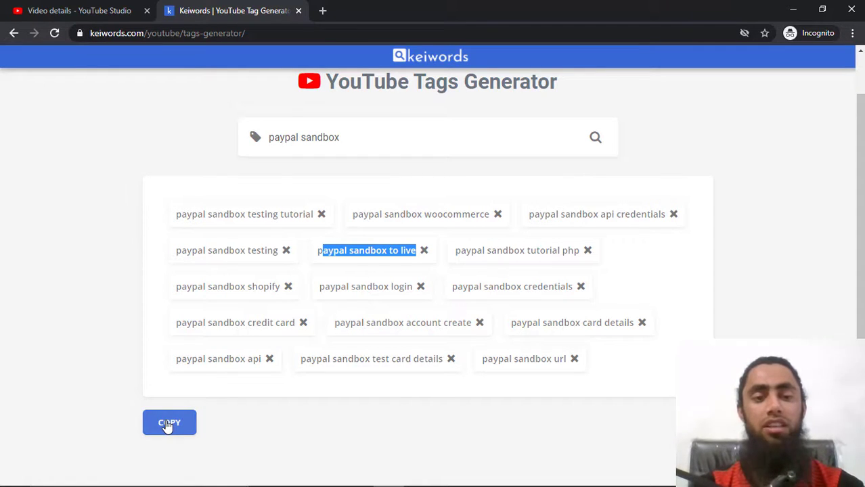
pyautogui.click(168, 424)
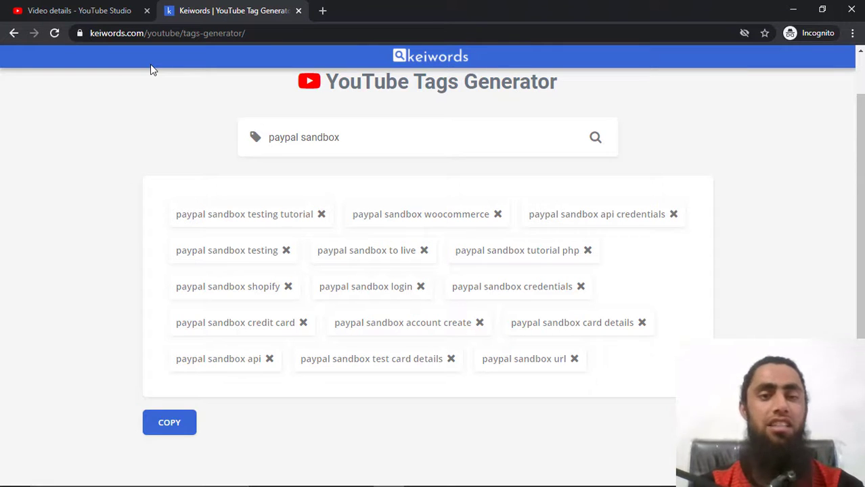
# Paste the copied tags into the video's Tags field (420/500) and save the details.
pyautogui.click(87, 10)
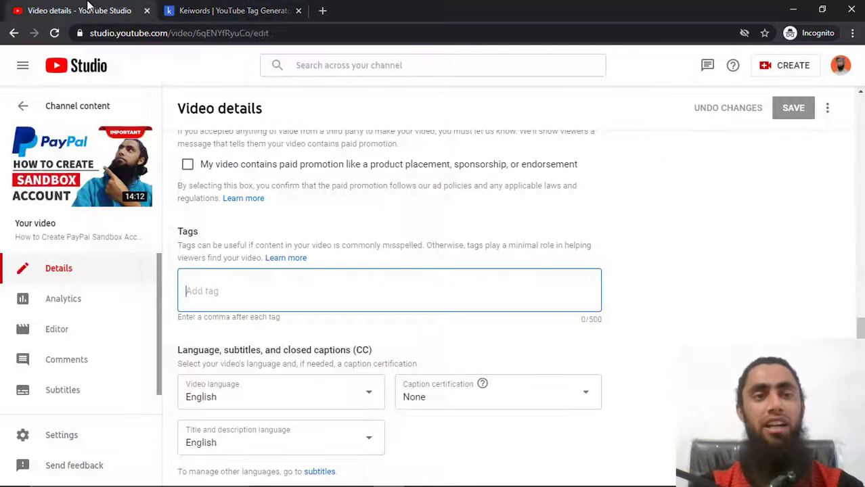
pyautogui.rightClick(221, 291)
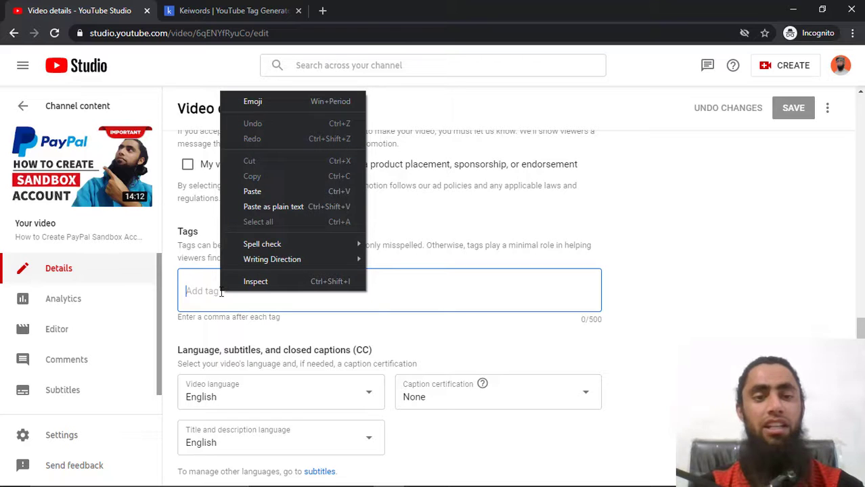
pyautogui.click(245, 194)
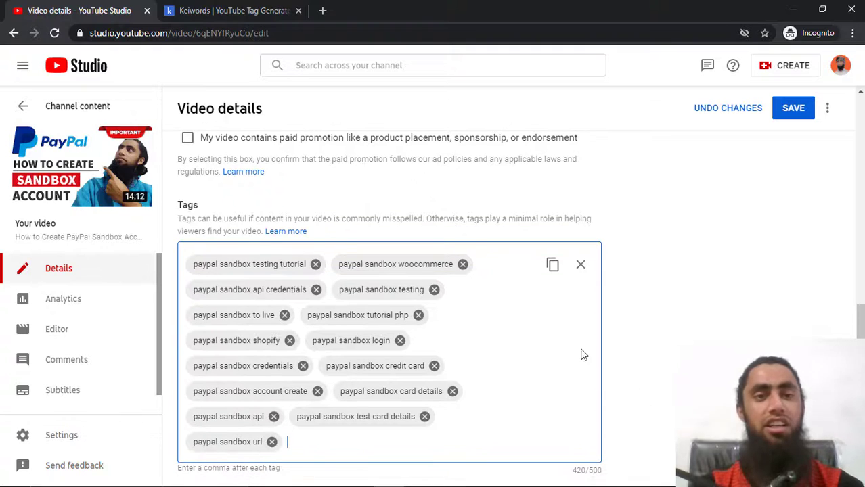
pyautogui.click(278, 7)
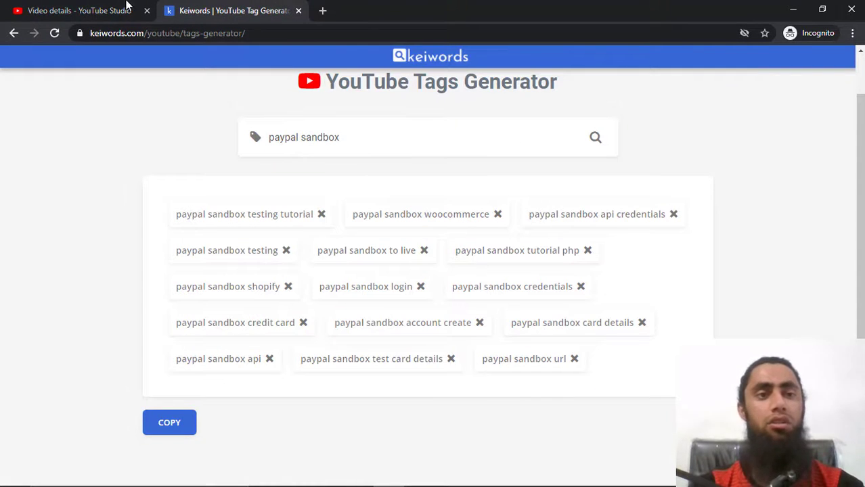
pyautogui.click(120, 7)
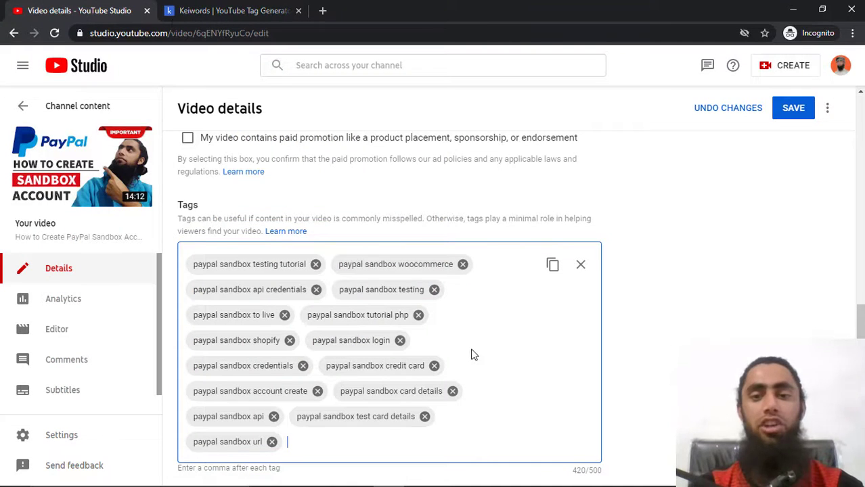
pyautogui.click(789, 115)
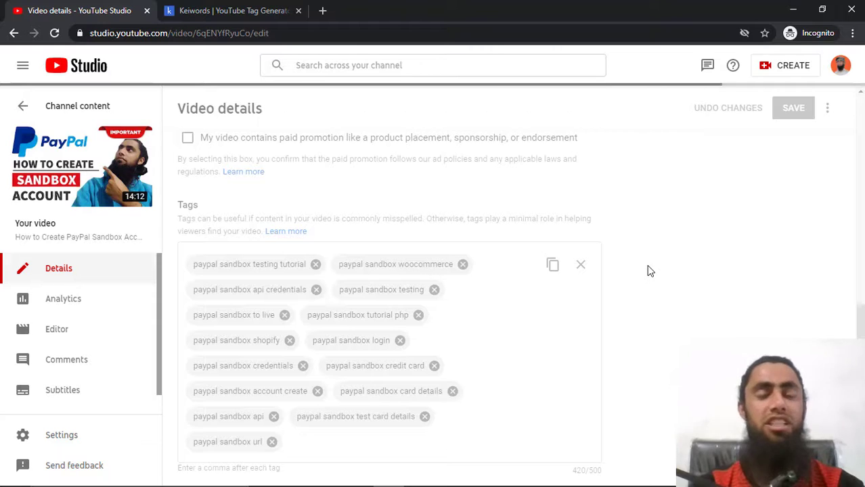
# Return to Keiwords and scroll back up to the paypal sandbox tag list.
pyautogui.click(223, 8)
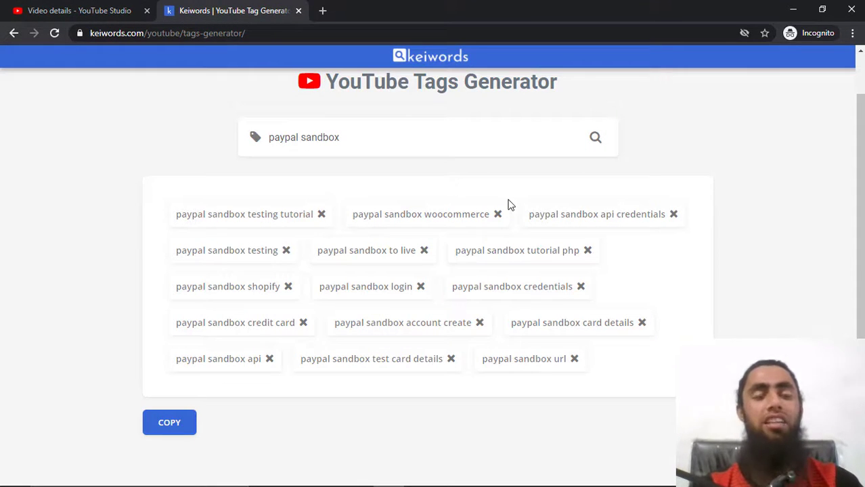
pyautogui.scroll(1, 510, 205)
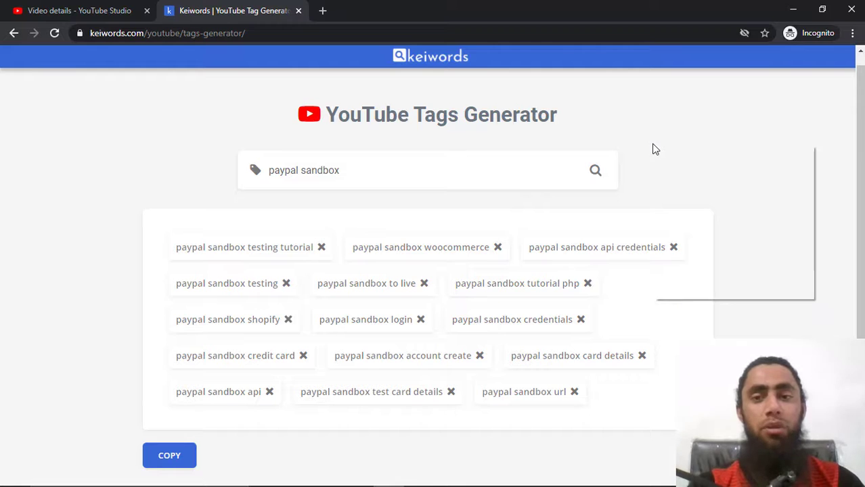
# Open DevTools and switch the Keiwords page to a 400×608 mobile preview.
pyautogui.rightClick(653, 148)
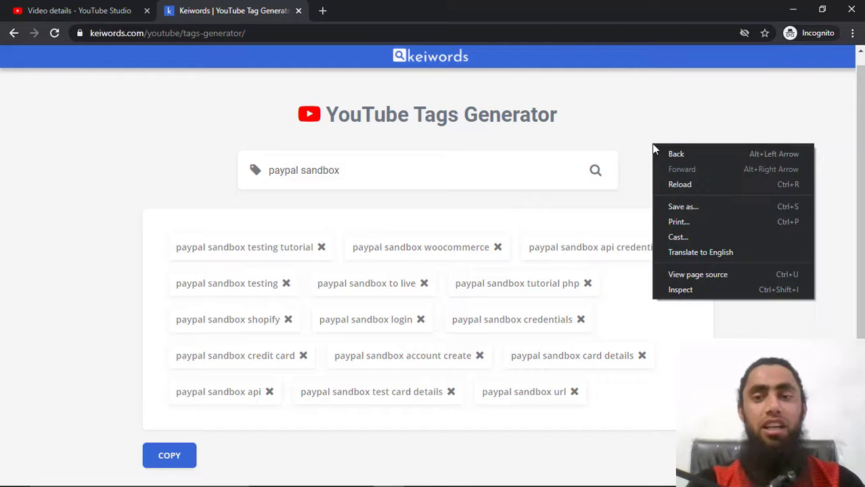
pyautogui.click(682, 291)
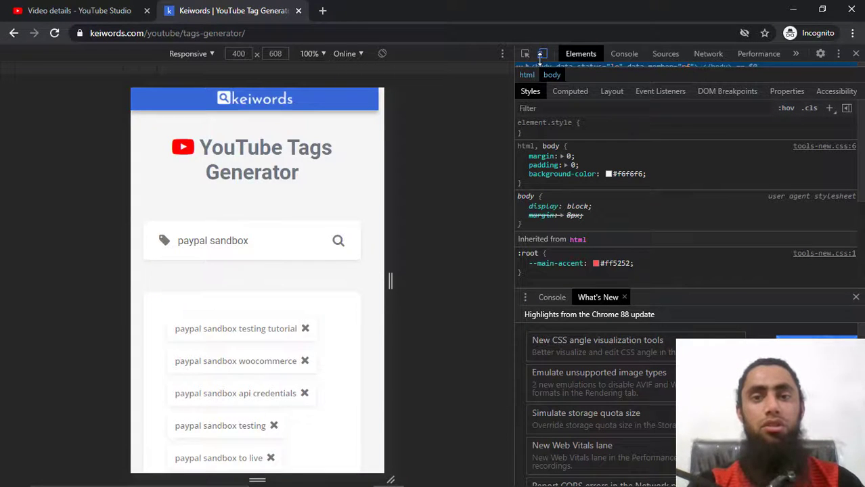
pyautogui.click(524, 54)
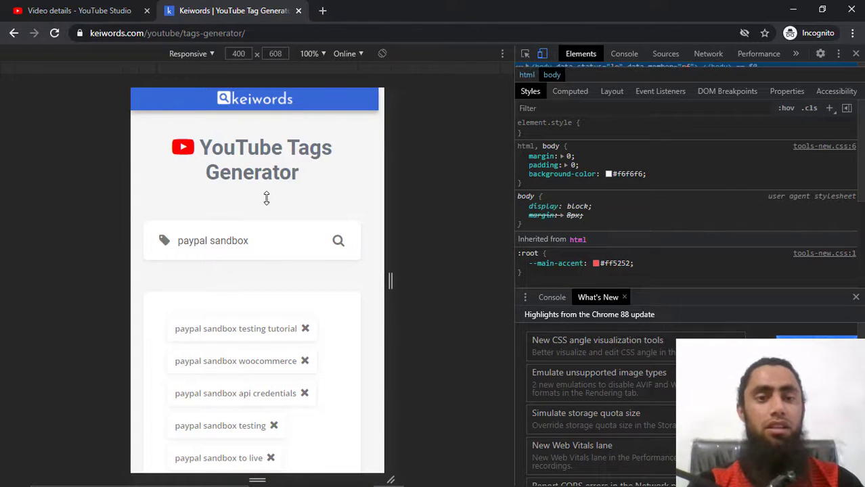
pyautogui.scroll(-3, 271, 196)
pyautogui.scroll(-6, 266, 197)
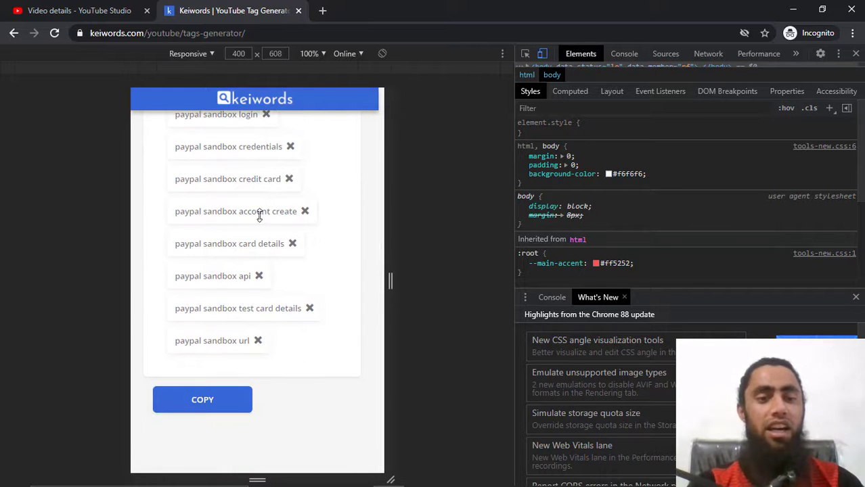
pyautogui.scroll(4, 316, 364)
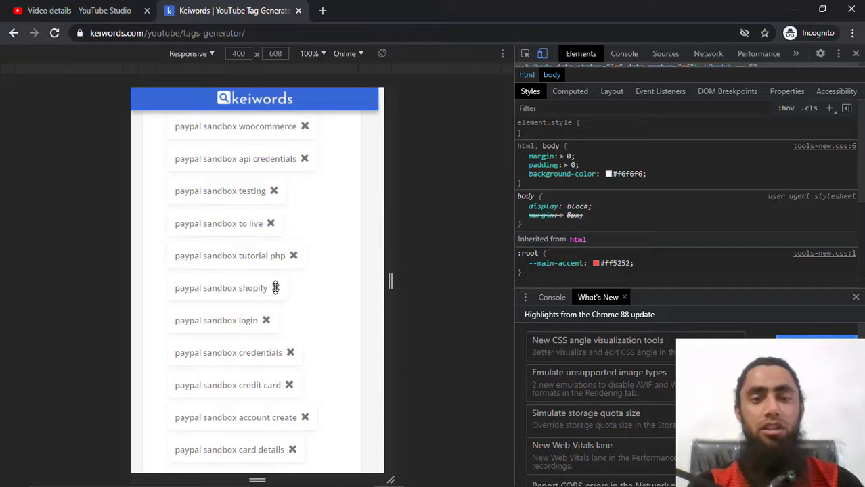
# Remove the 'paypal sandbox shopify' and 'paypal sandbox login' tags.
pyautogui.click(275, 288)
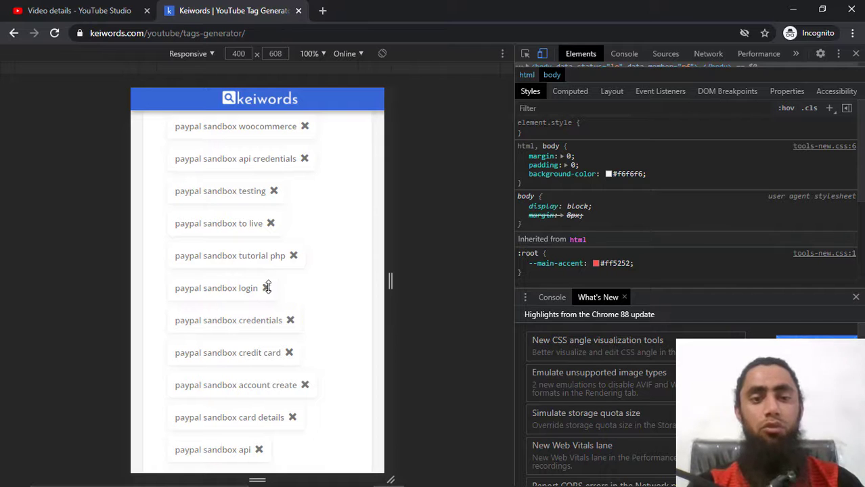
pyautogui.click(267, 288)
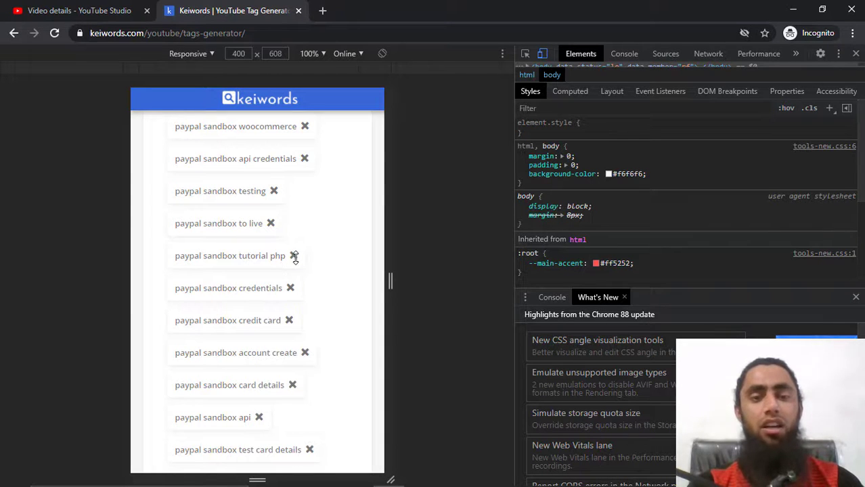
pyautogui.scroll(1, 295, 256)
pyautogui.scroll(4, 295, 257)
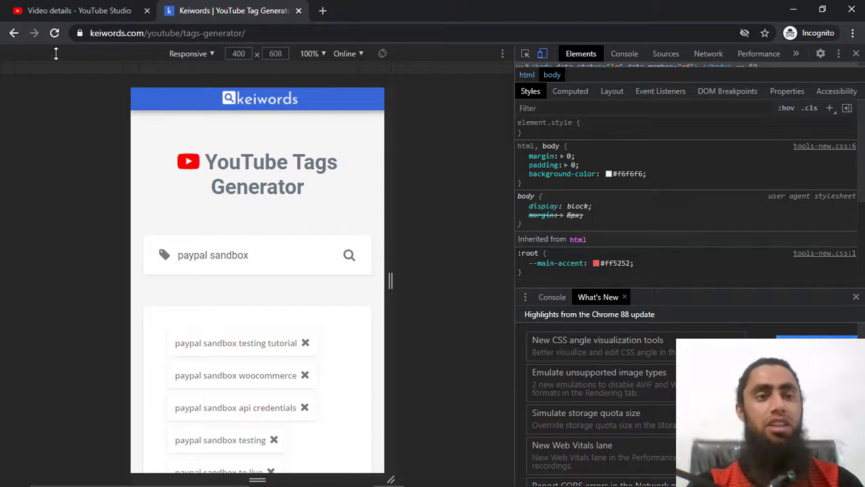
# Reload the page and generate tags for 'stripe account'.
pyautogui.click(54, 33)
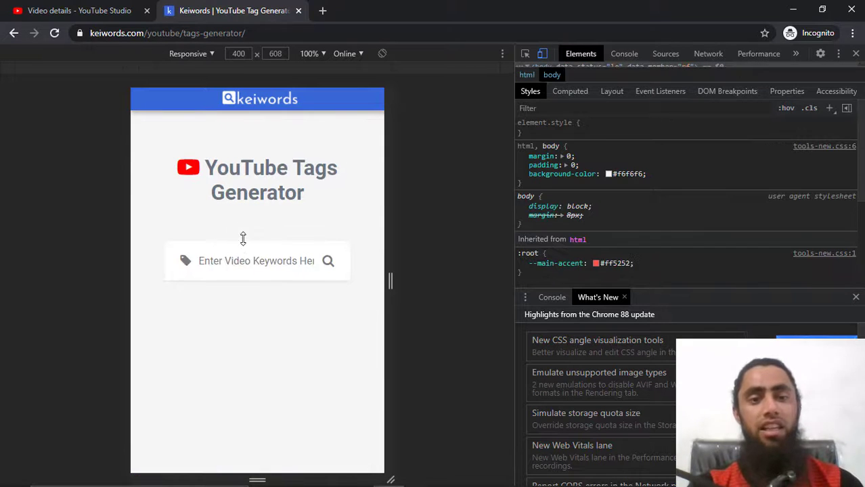
pyautogui.click(238, 262)
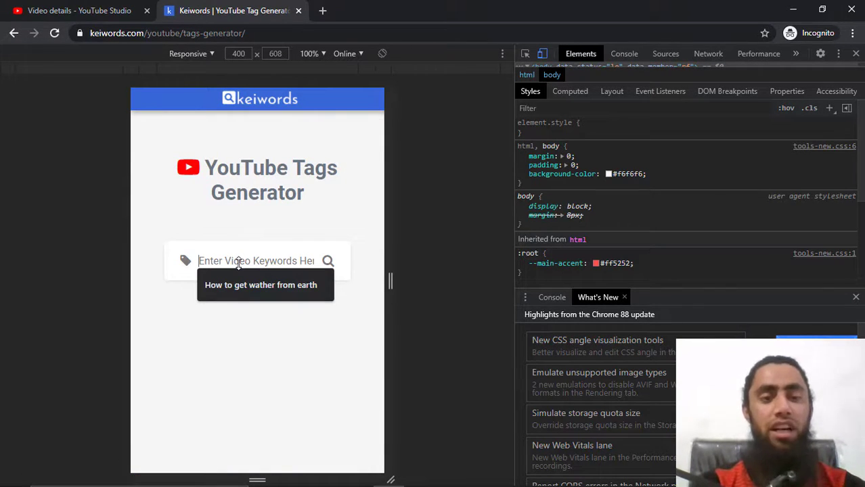
pyautogui.write('stripe')
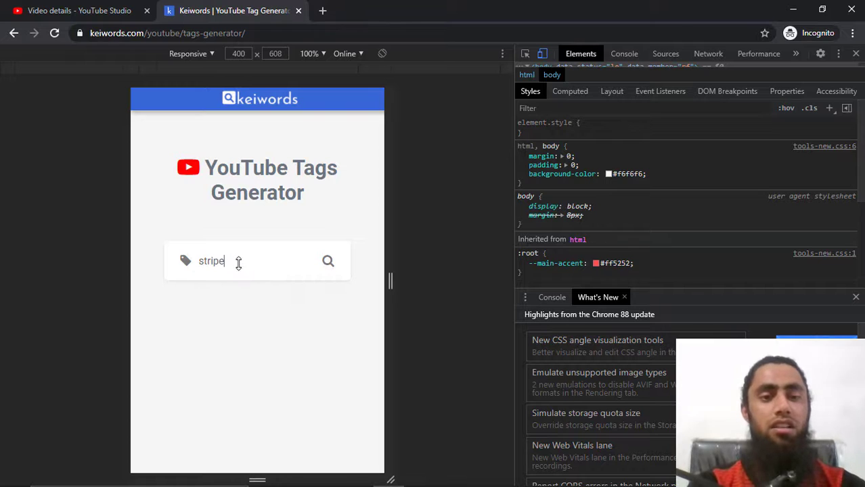
pyautogui.write(' account')
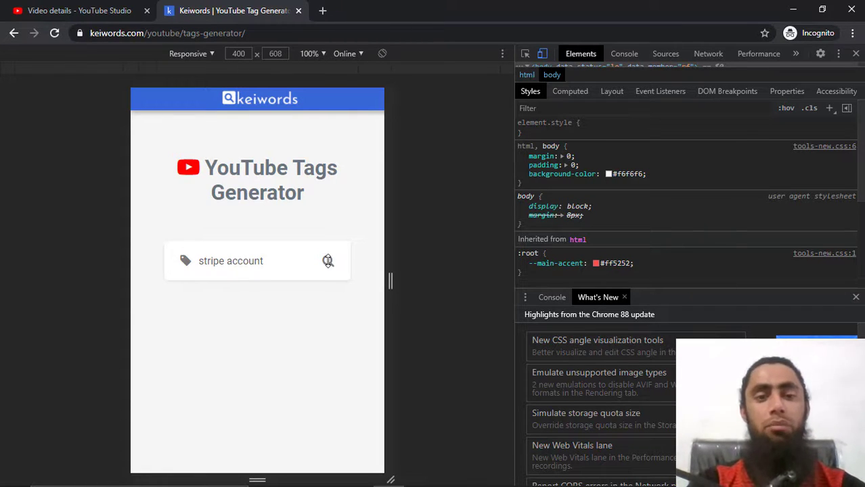
pyautogui.click(328, 262)
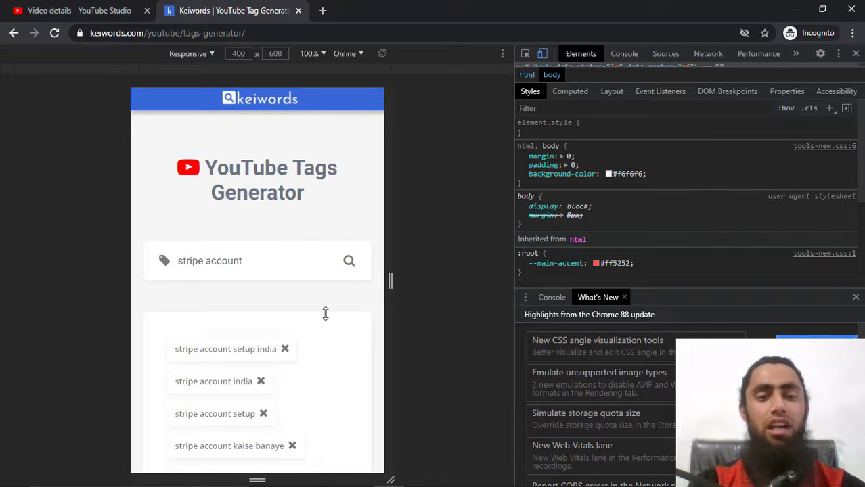
pyautogui.scroll(-2, 324, 313)
pyautogui.scroll(-2, 326, 313)
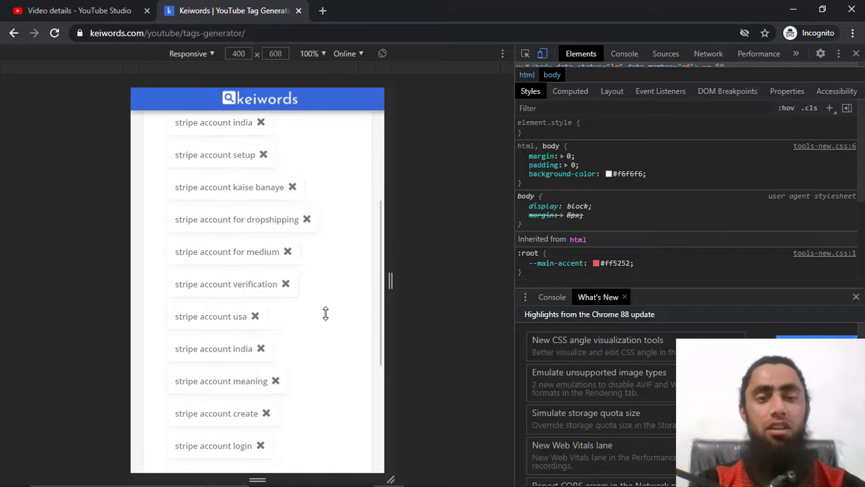
# Remove the 'usa', 'verification' and 'for medium' stripe account tags and copy the rest.
pyautogui.scroll(-2, 326, 313)
pyautogui.scroll(-2, 325, 313)
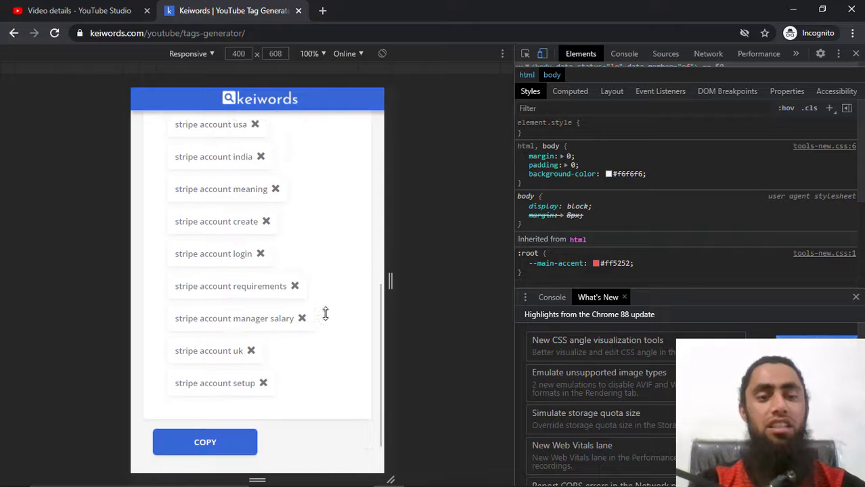
pyautogui.scroll(3, 325, 313)
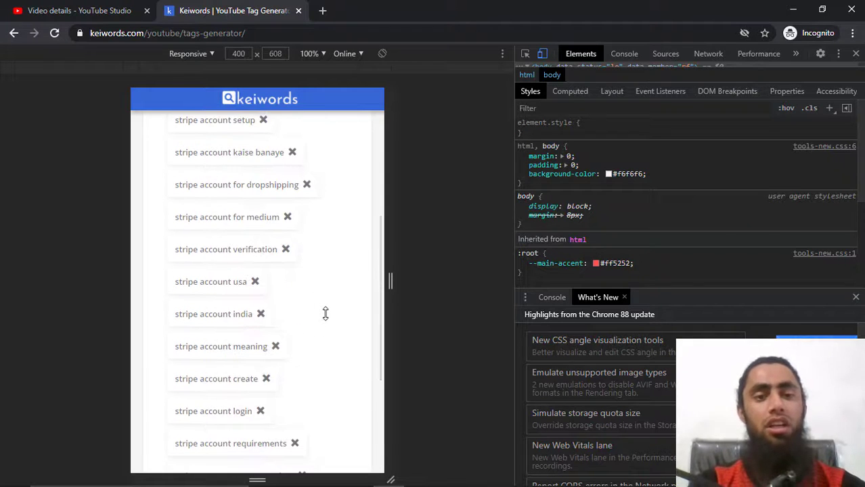
pyautogui.scroll(3, 326, 313)
pyautogui.scroll(-3, 326, 313)
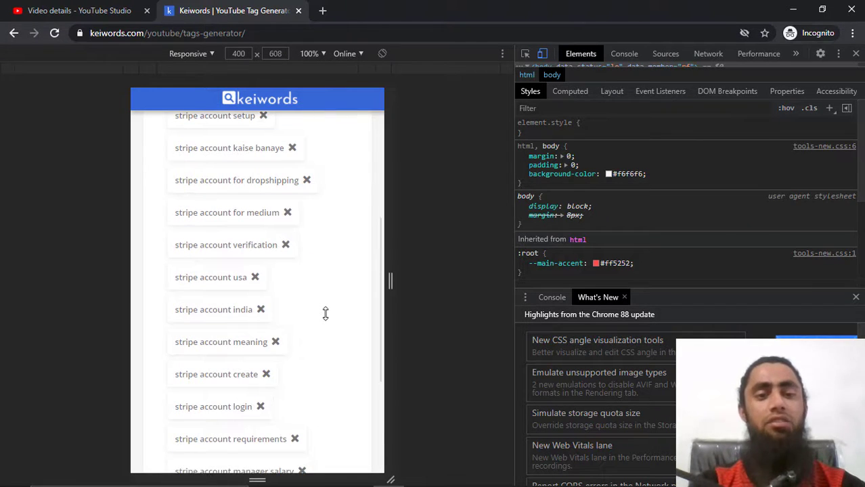
pyautogui.click(255, 278)
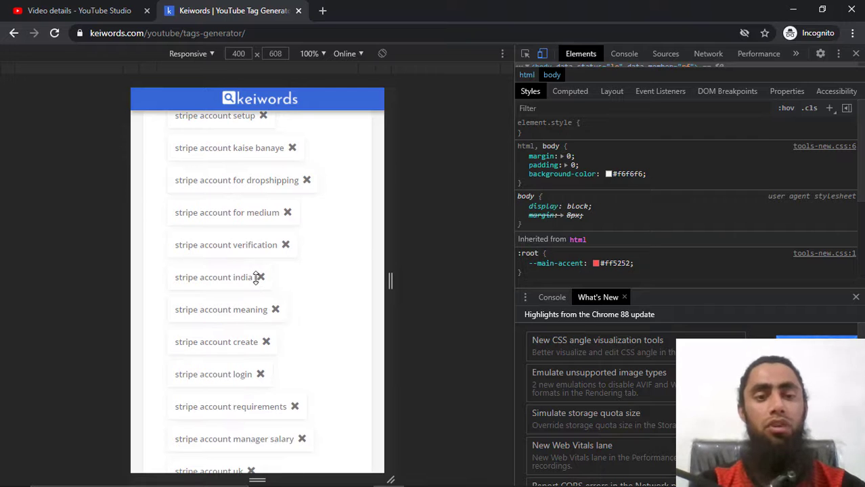
pyautogui.click(285, 244)
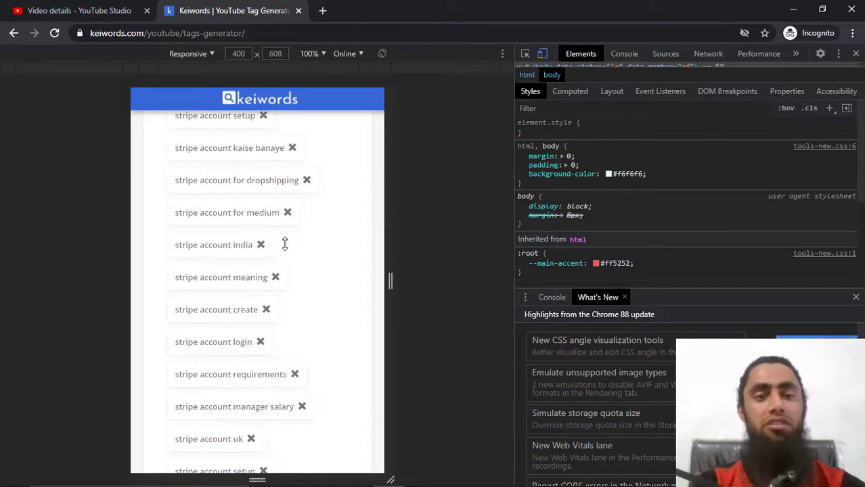
pyautogui.click(286, 210)
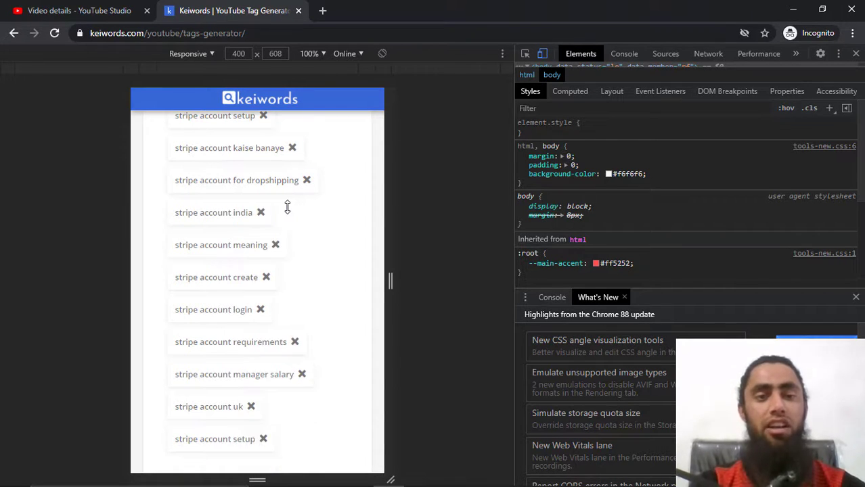
pyautogui.scroll(-3, 299, 331)
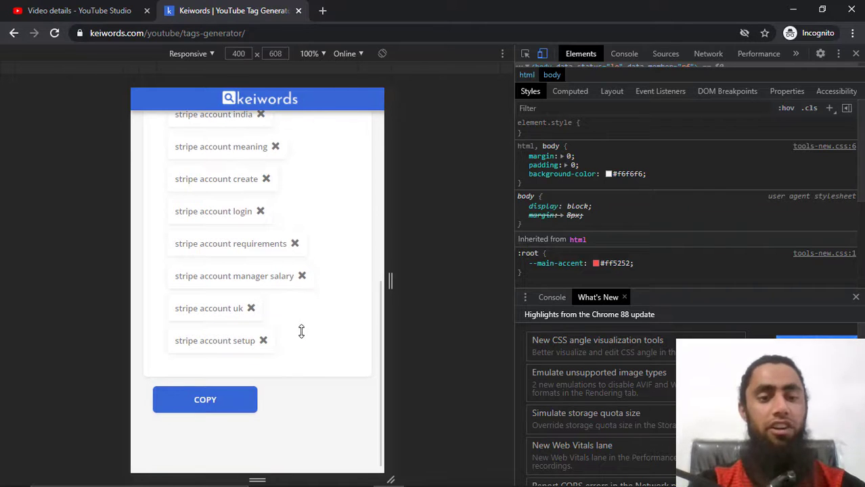
pyautogui.click(194, 399)
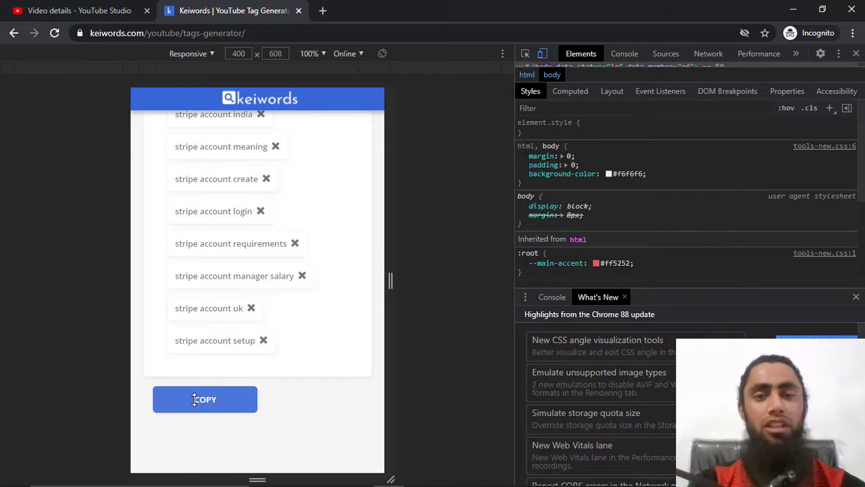
pyautogui.scroll(8, 274, 301)
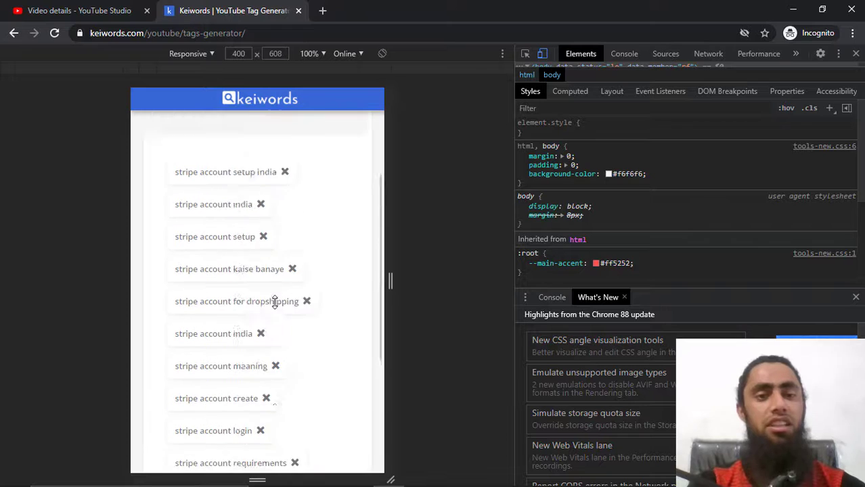